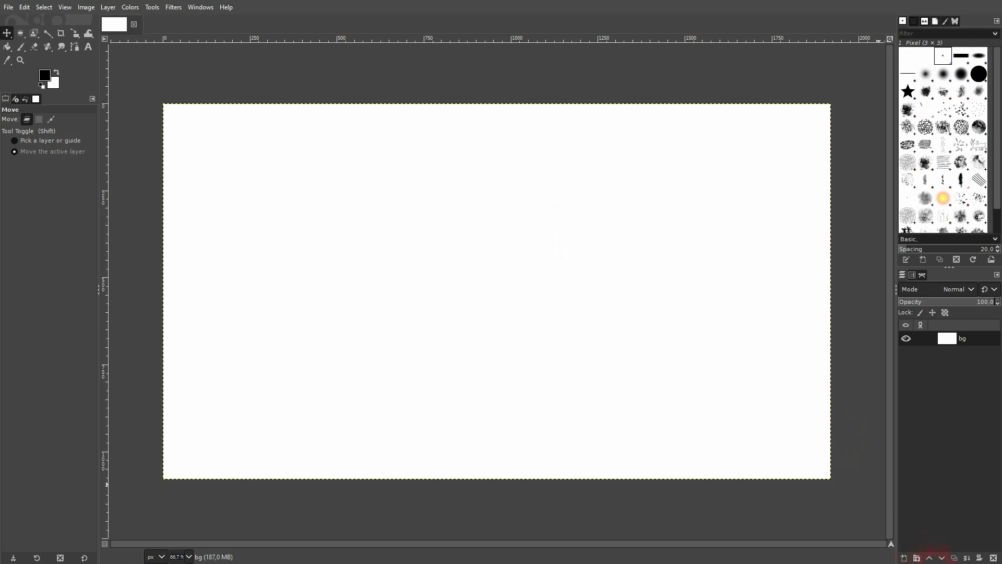
Step: Add a new 1920 × 1080 layer named "stars", filled with transparency, above the bg layer
left_click(905, 558)
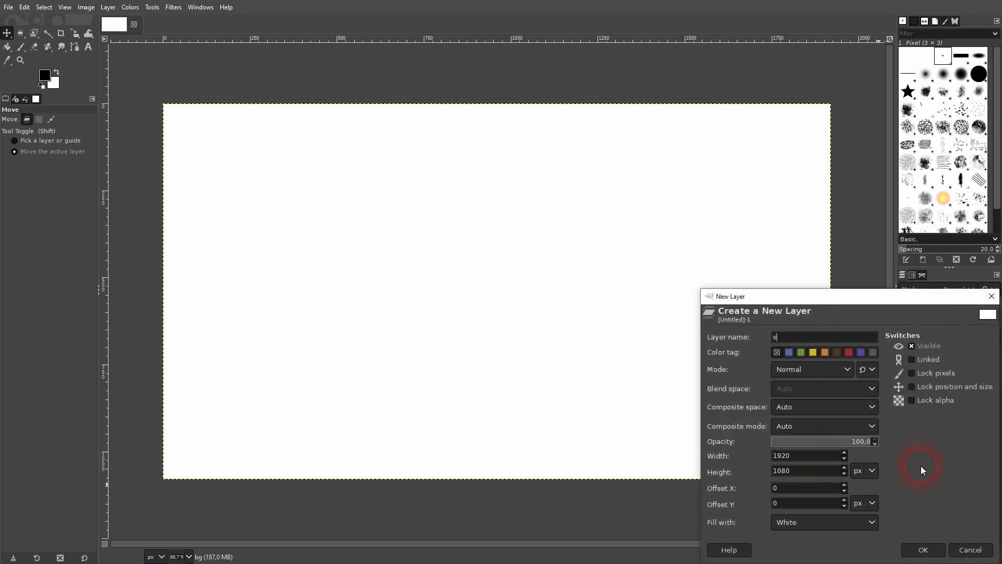
left_click(825, 519)
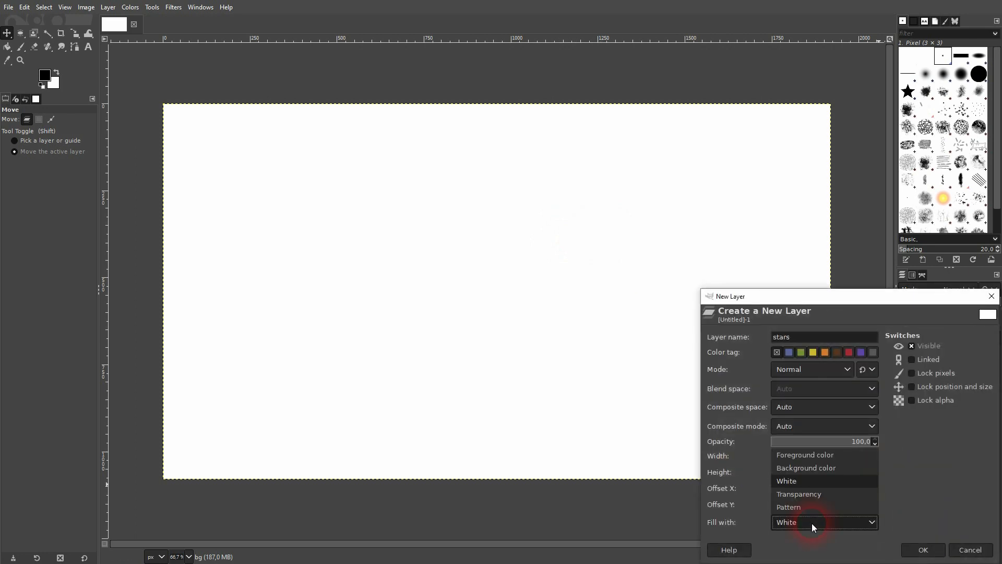
left_click(807, 502)
left_click(921, 550)
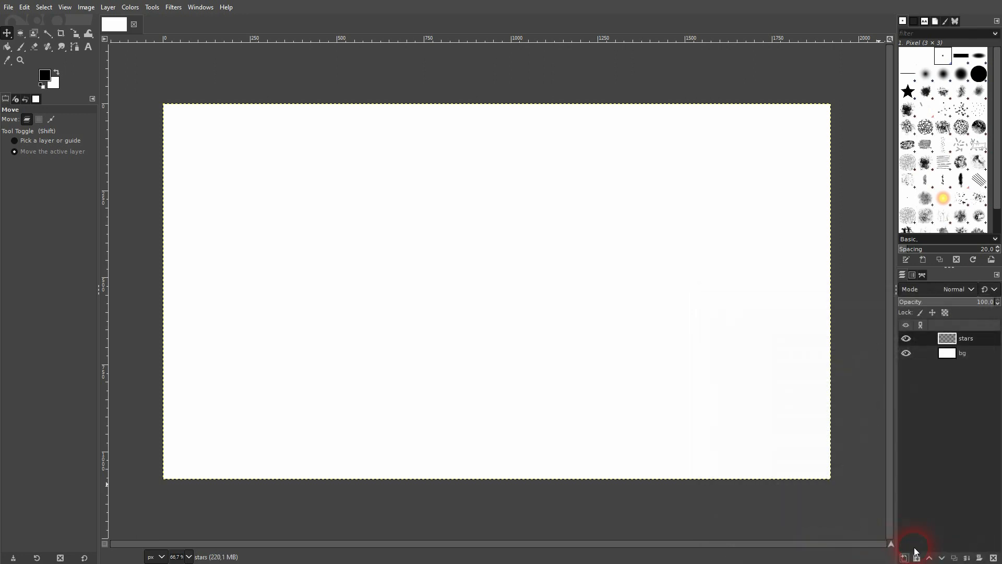
Step: Activate the Paintbrush tool with black as the foreground color and bring up the dockable Brushes dialog
left_click(57, 73)
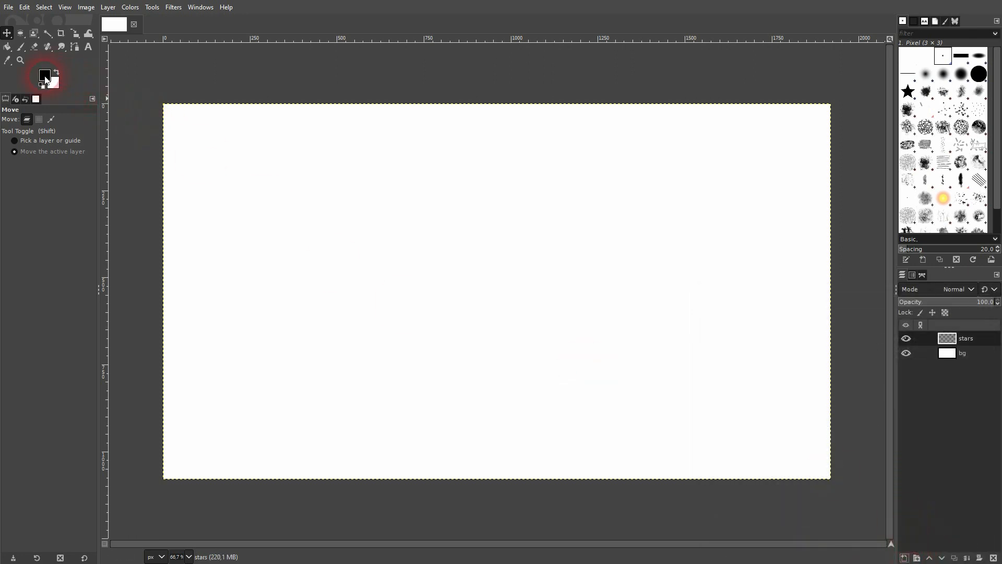
left_click(19, 48)
left_click(11, 151)
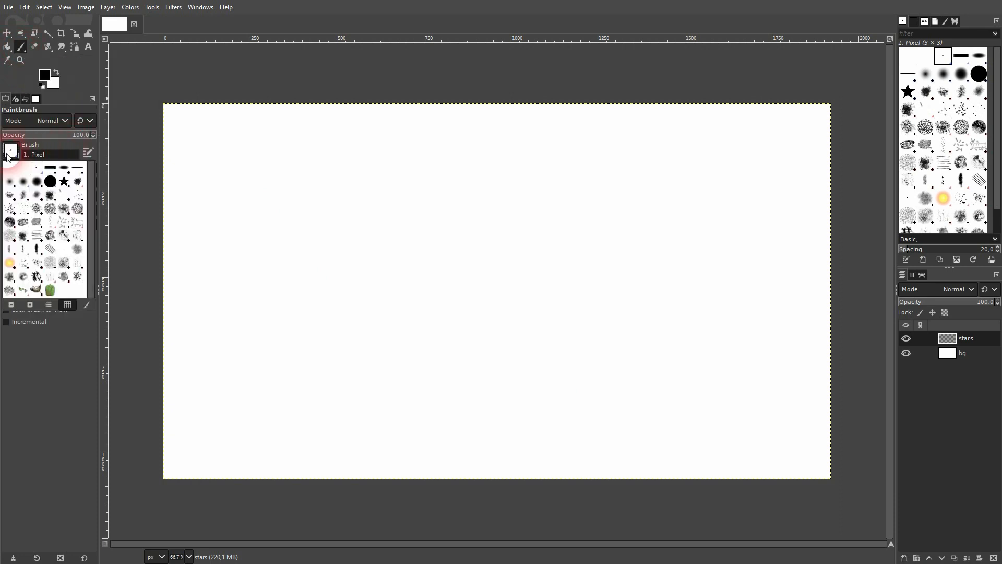
left_click(85, 306)
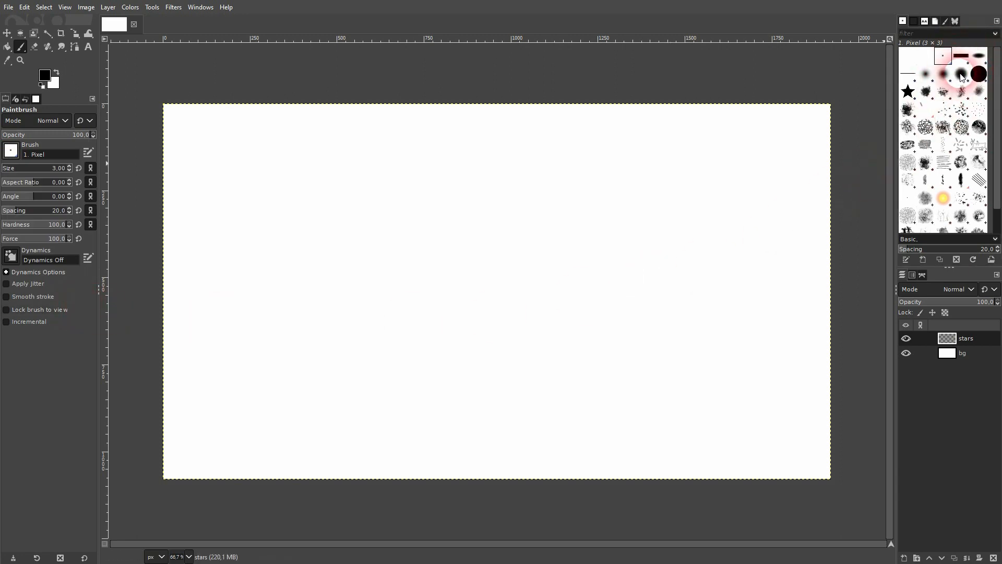
left_click(198, 8)
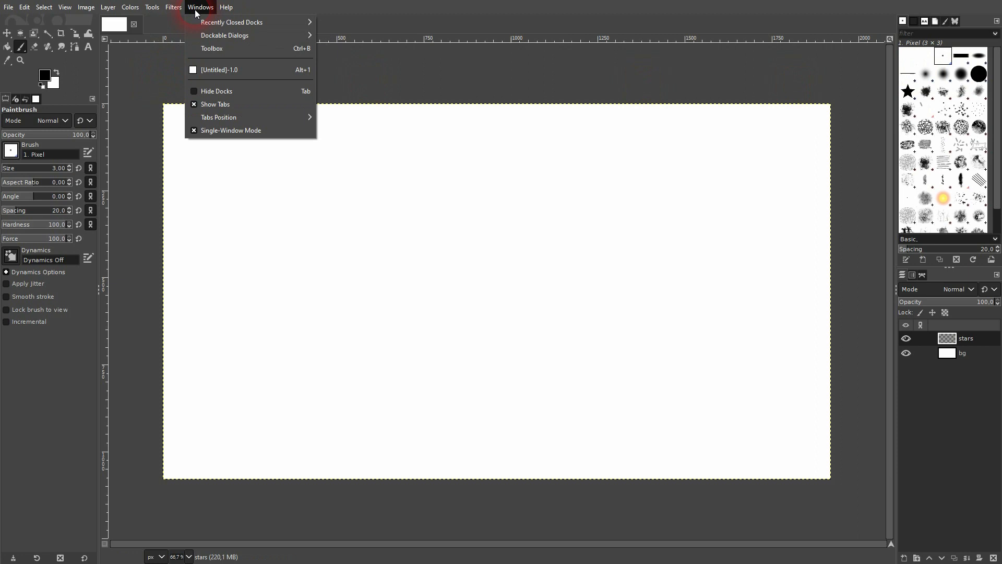
mouse_move(219, 35)
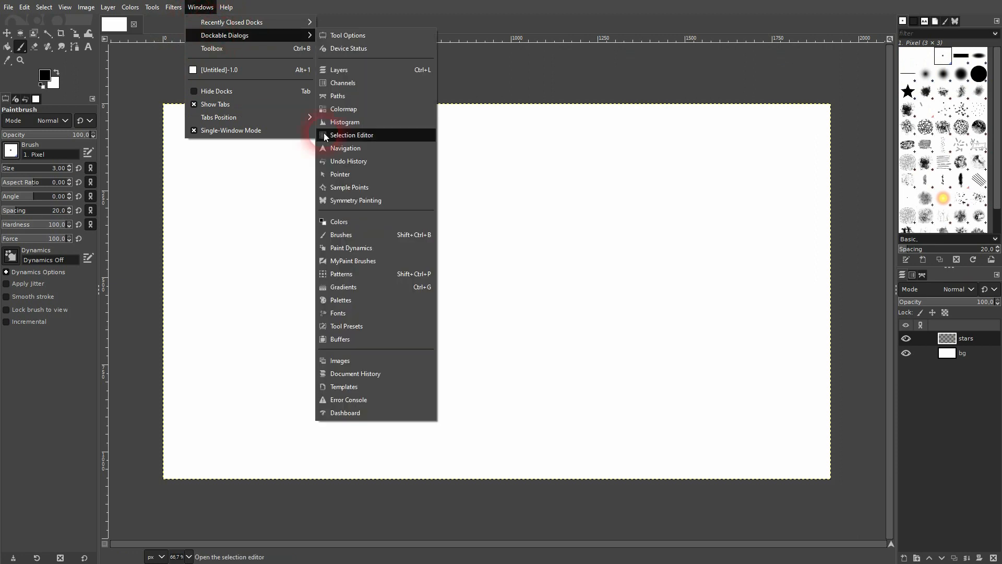
left_click(380, 234)
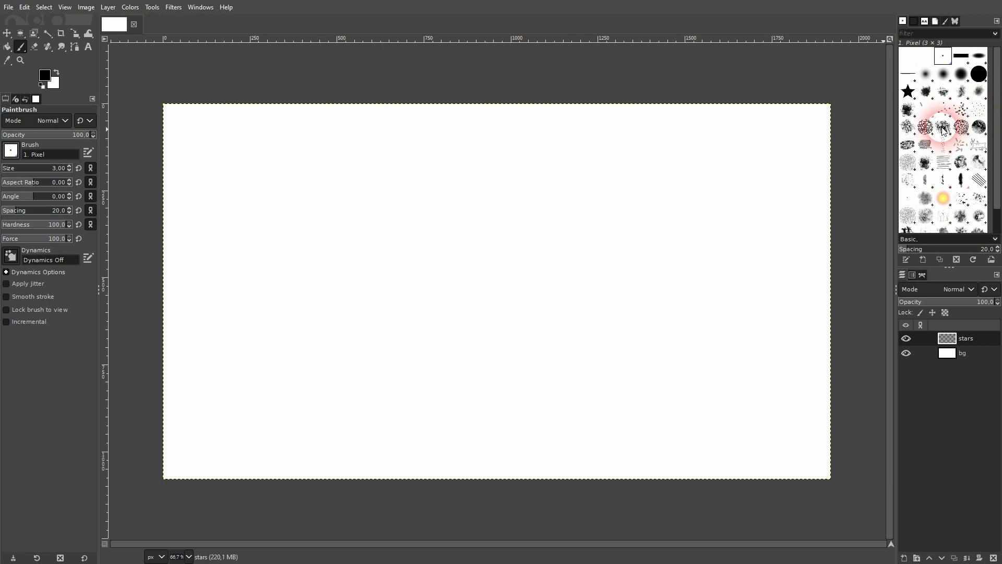
Step: Create a new parametric brush and name it "Star Brush"
left_click(924, 259)
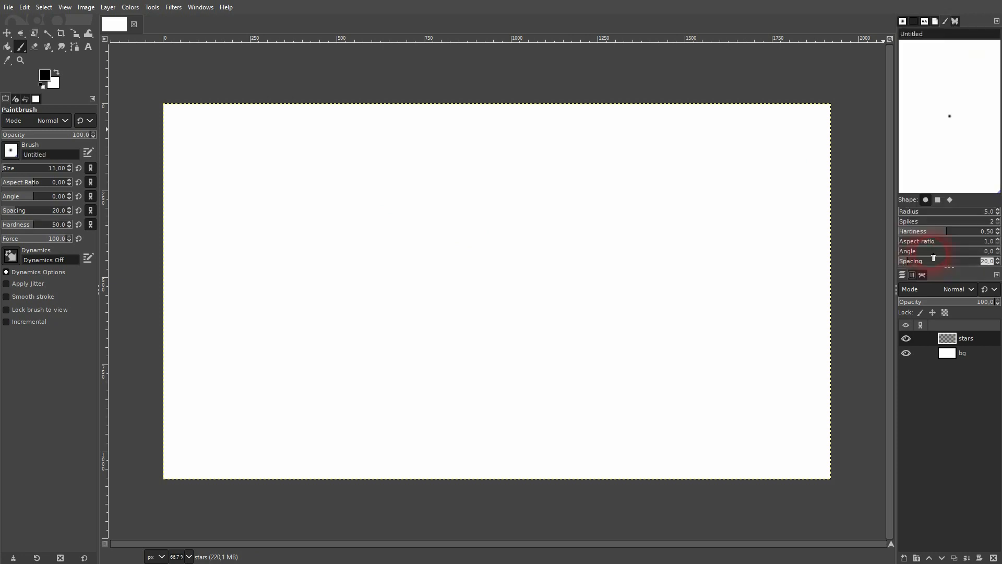
left_click_drag(934, 40, 900, 36)
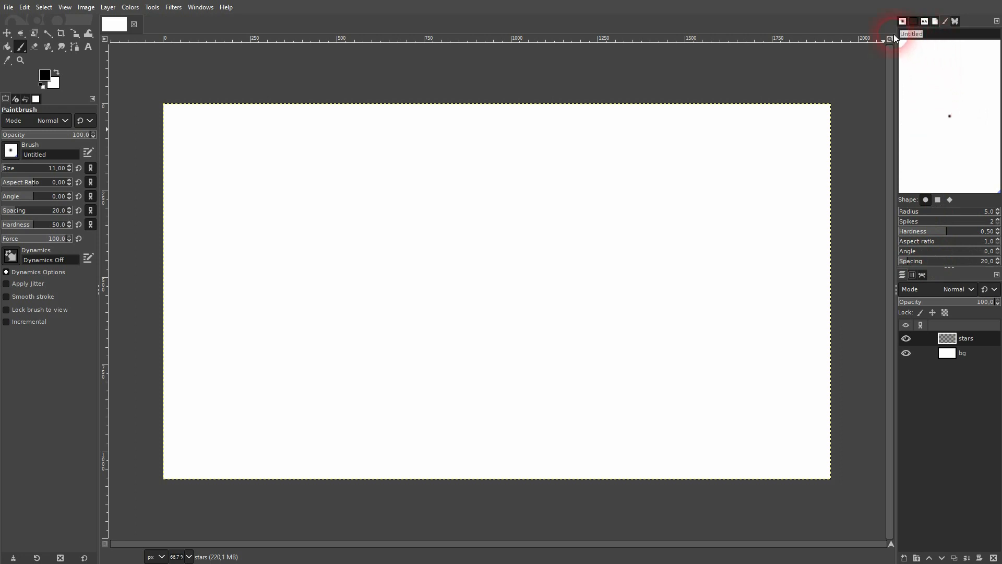
type("Star Brush")
left_click(963, 53)
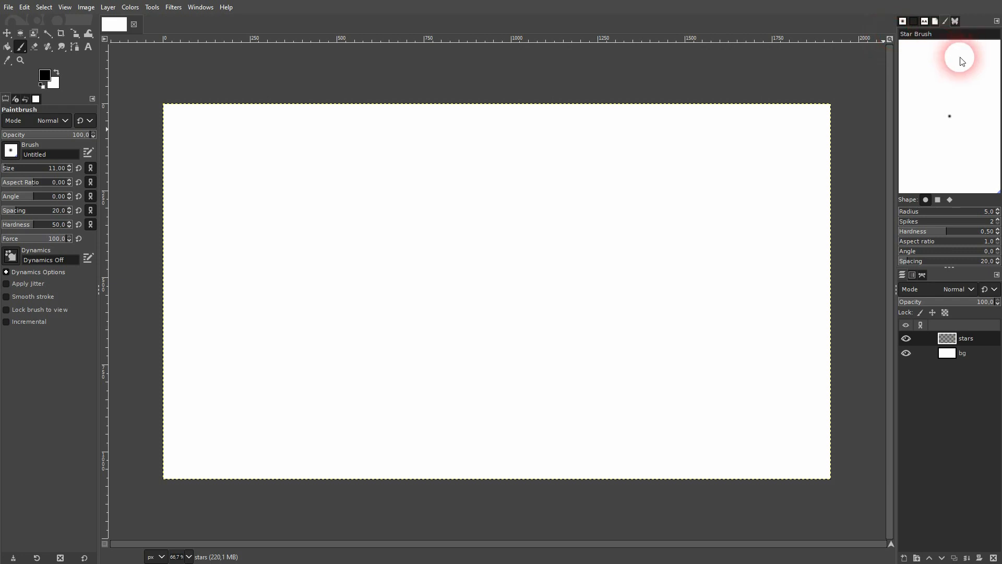
Step: Give the Star Brush a diamond shape with radius 167.7, 4 spikes and hardness 0.99
left_click(916, 212)
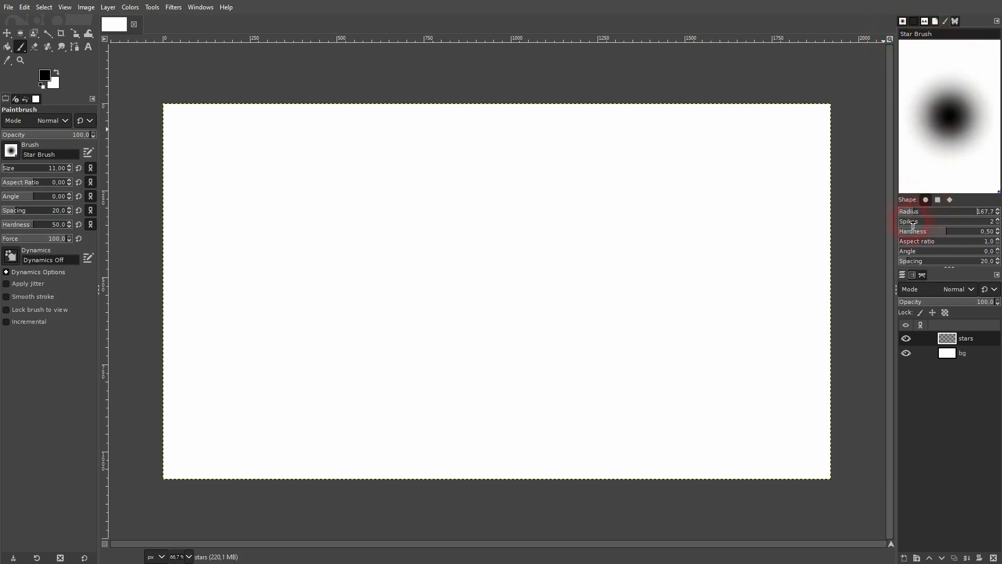
left_click(912, 222)
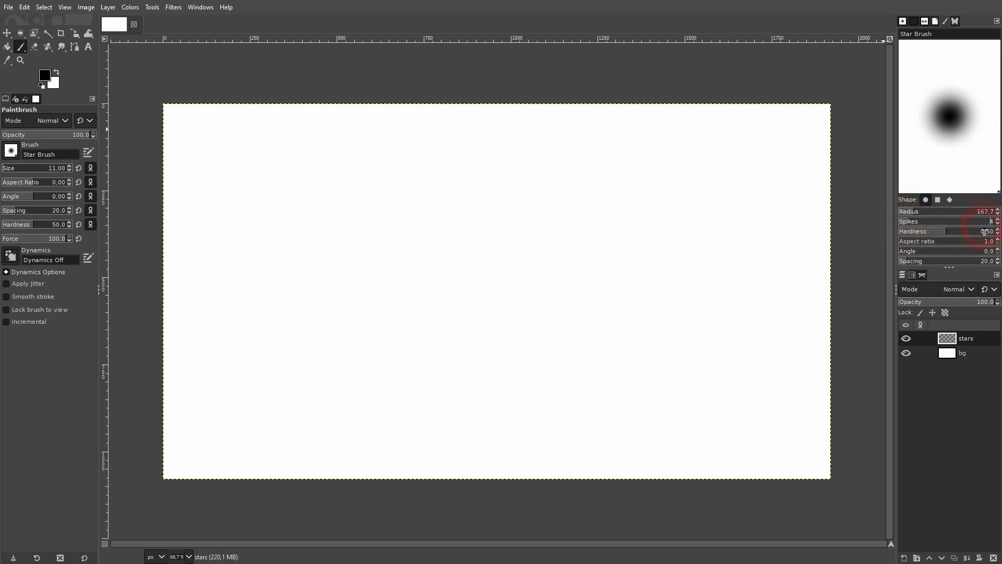
left_click_drag(945, 233, 996, 228)
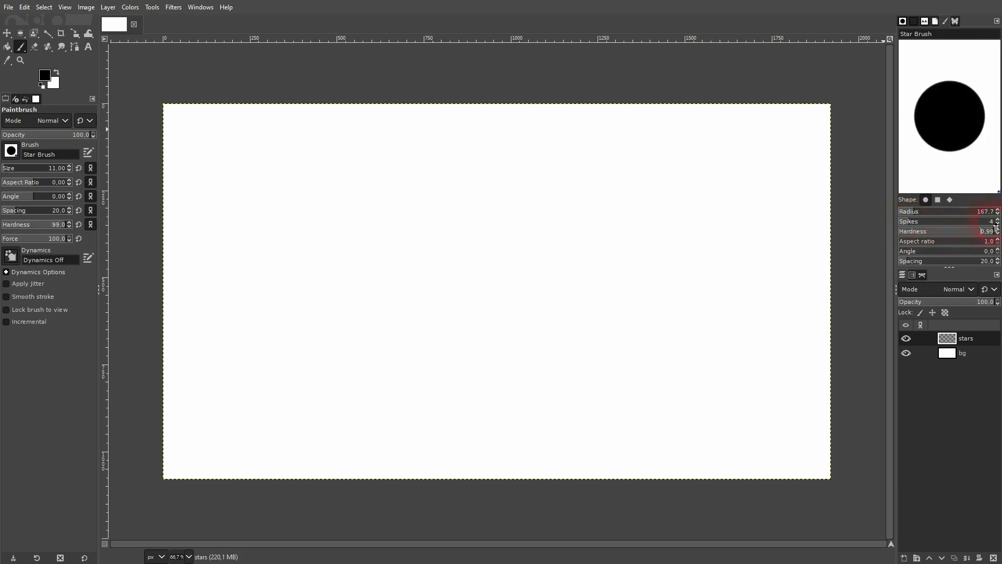
left_click(950, 199)
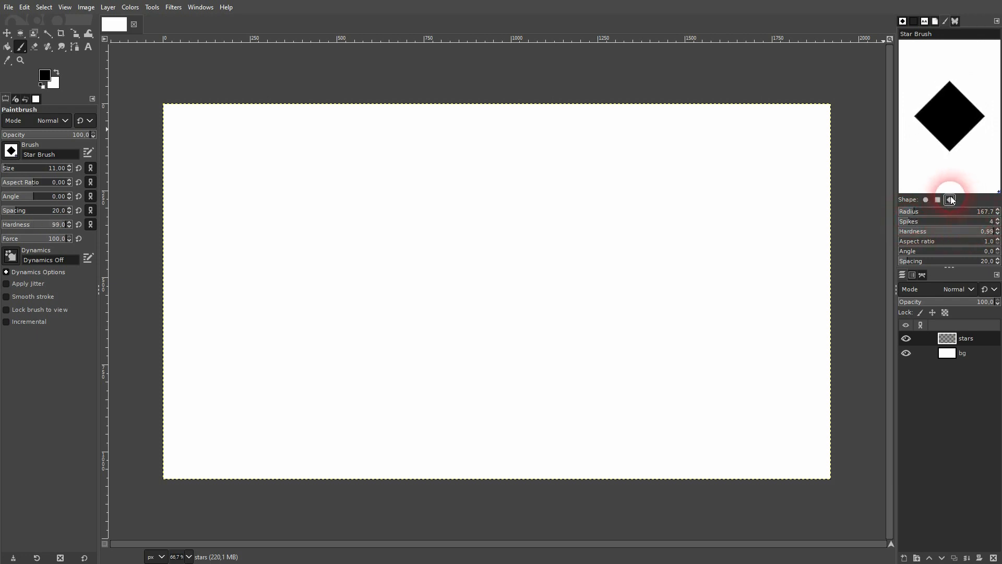
Step: Turn the brush into a star with 5 spikes, aspect ratio 3.8 and angle 6.9
left_click(998, 219)
left_click(997, 219)
left_click(997, 219)
left_click_drag(908, 242, 915, 244)
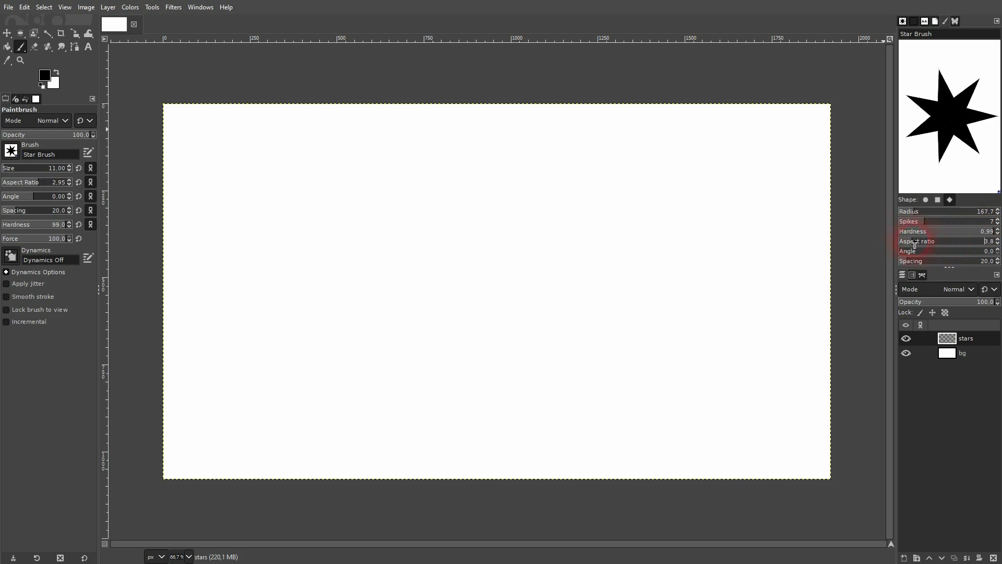
left_click(998, 224)
left_click(998, 224)
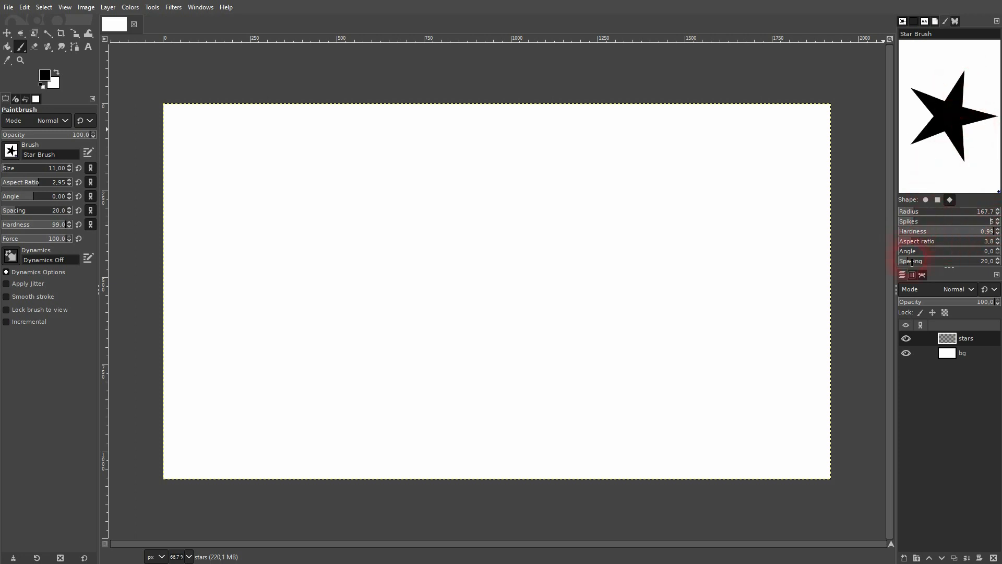
left_click_drag(904, 253, 909, 253)
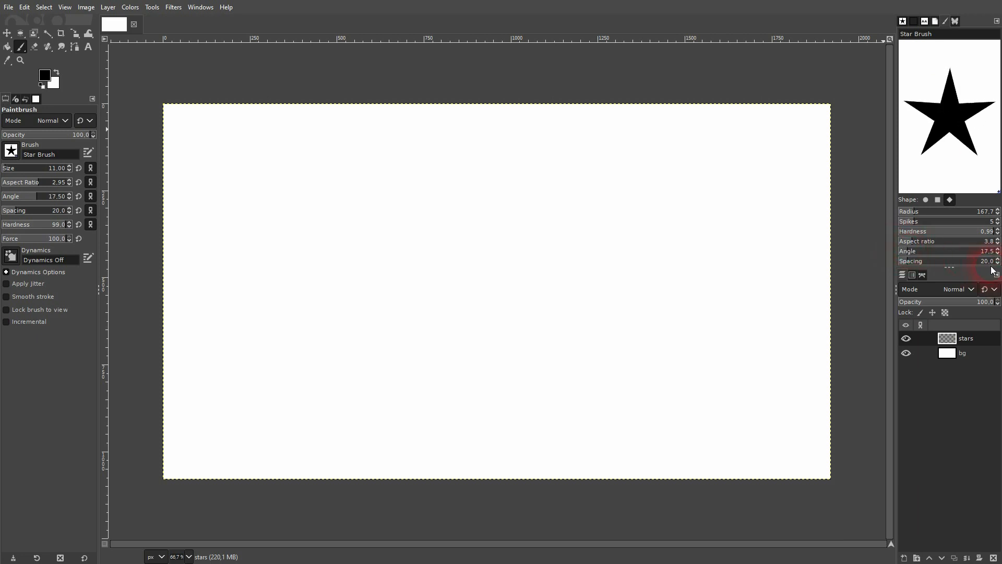
left_click_drag(997, 253, 997, 253)
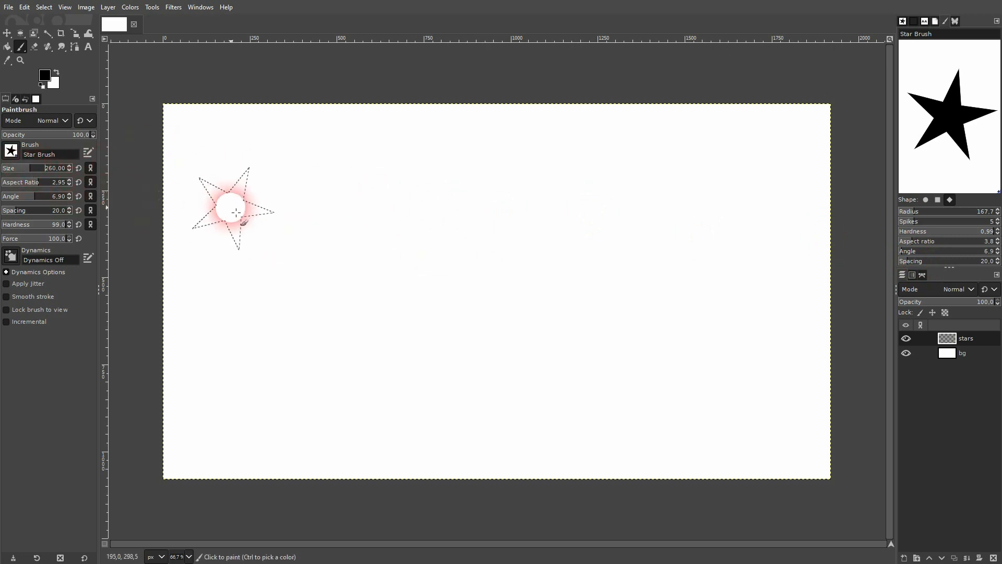
Step: Select the Star Brush at size 260, try a horizontal stroke across the upper canvas, and undo it
left_click(10, 151)
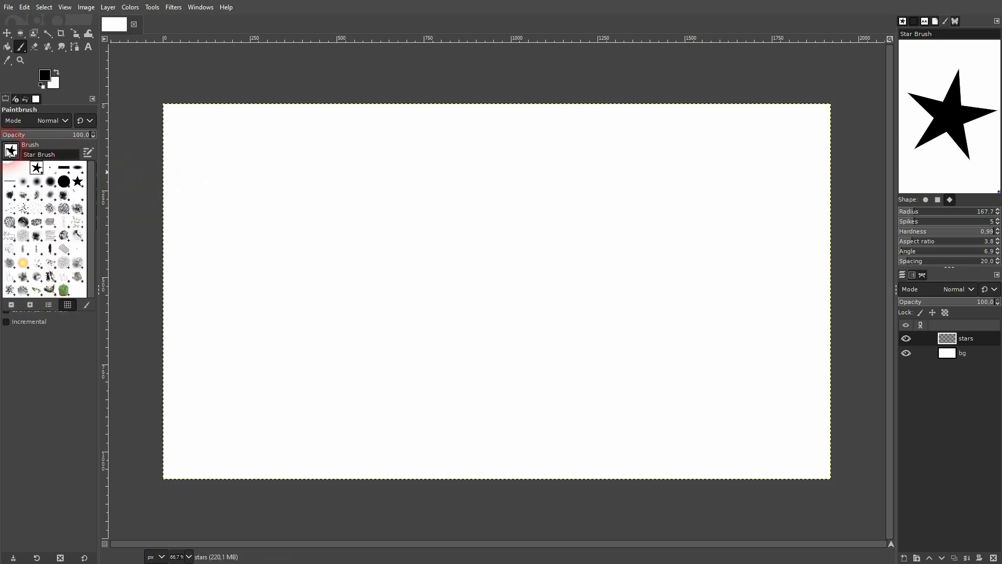
left_click(36, 168)
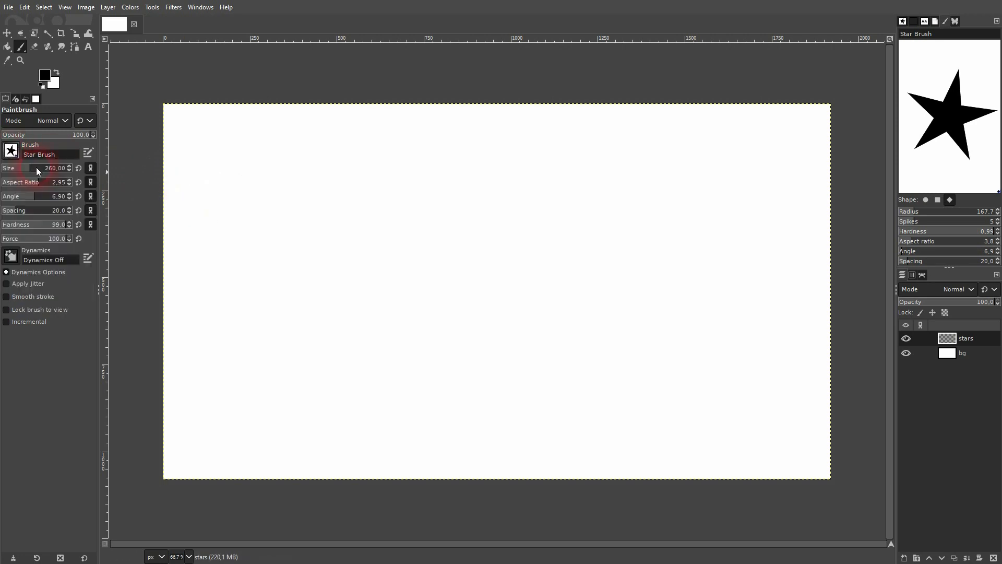
mouse_move(227, 160)
left_mouse_down()
mouse_move(320, 171)
mouse_move(741, 173)
left_mouse_up()
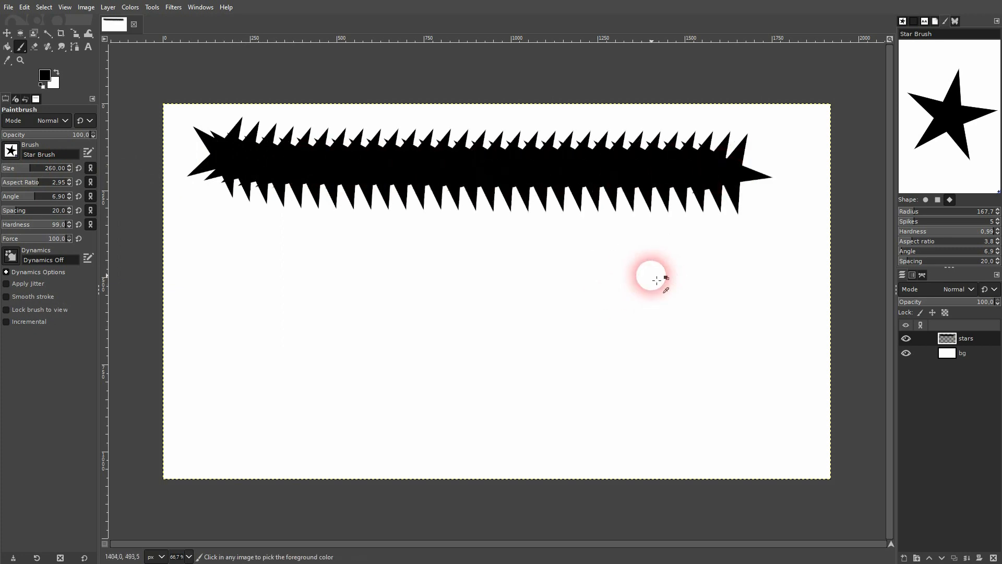
key("ctrl+z")
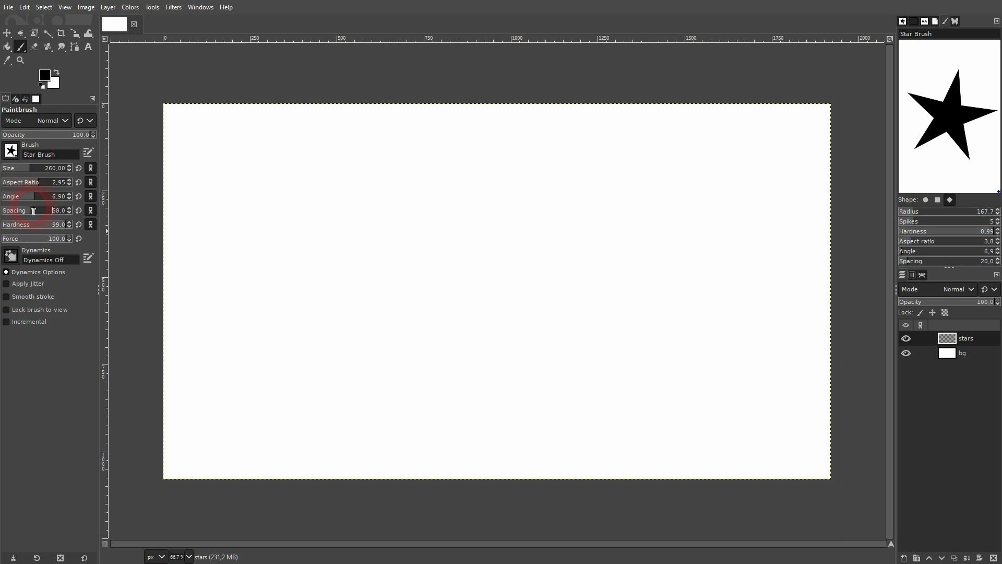
Step: Try horizontal star strokes with the brush spacing at 58 and at 70, undoing each stroke
left_click_drag(204, 168, 621, 171)
key("ctrl+z")
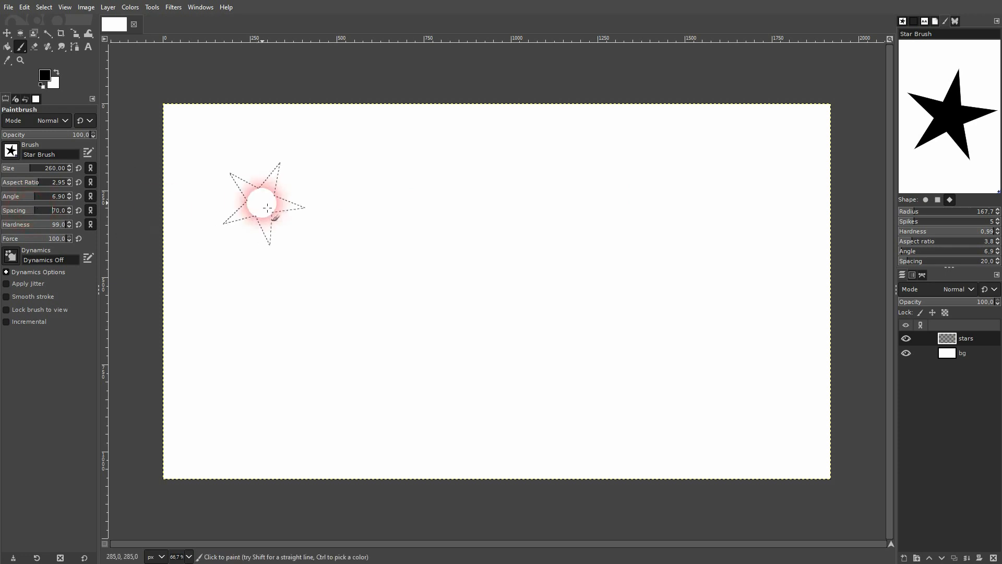
left_click_drag(228, 180, 821, 178)
key("ctrl+z")
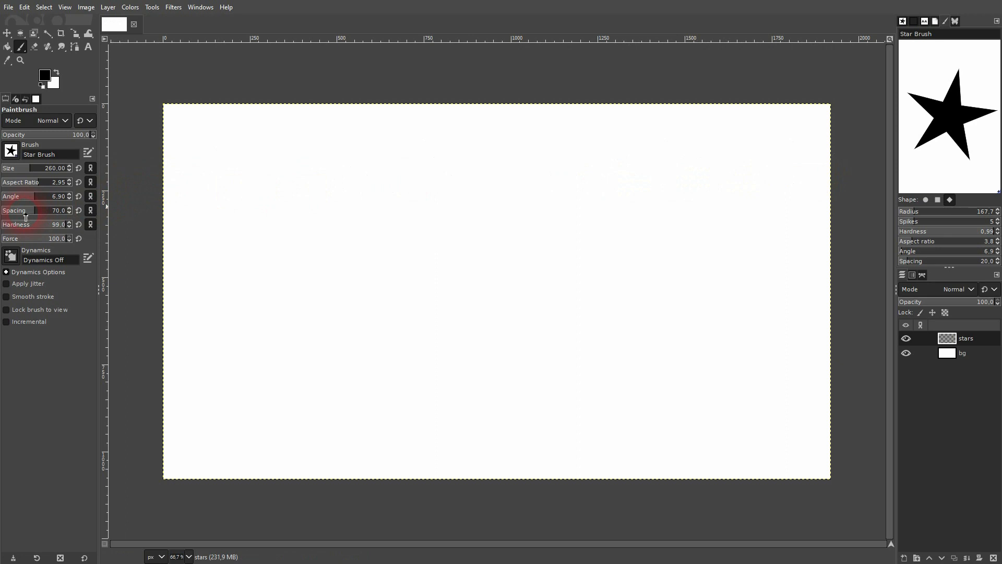
Step: Set the brush spacing to 80 and paint four rows of stars across the canvas from top to bottom
left_click(40, 210)
left_click_drag(198, 150, 842, 152)
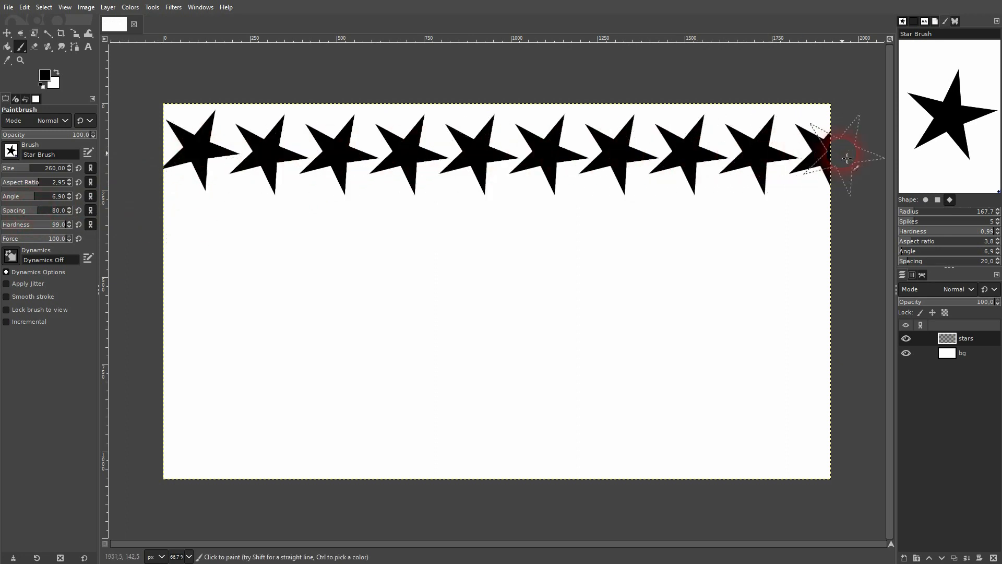
left_click_drag(193, 242, 817, 243)
mouse_move(175, 323)
left_mouse_down()
mouse_move(541, 369)
mouse_move(860, 360)
left_mouse_up()
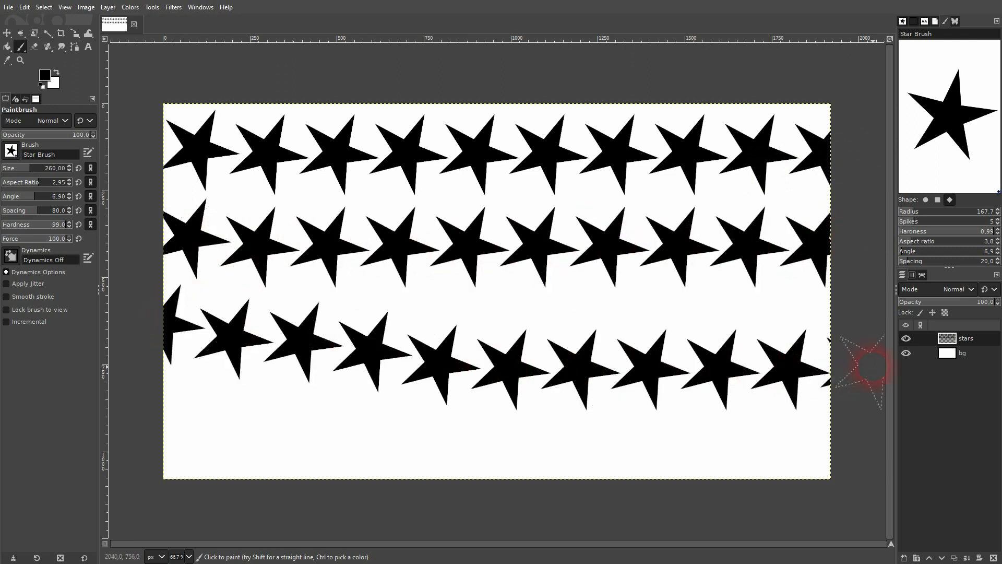
left_click_drag(196, 432, 850, 447)
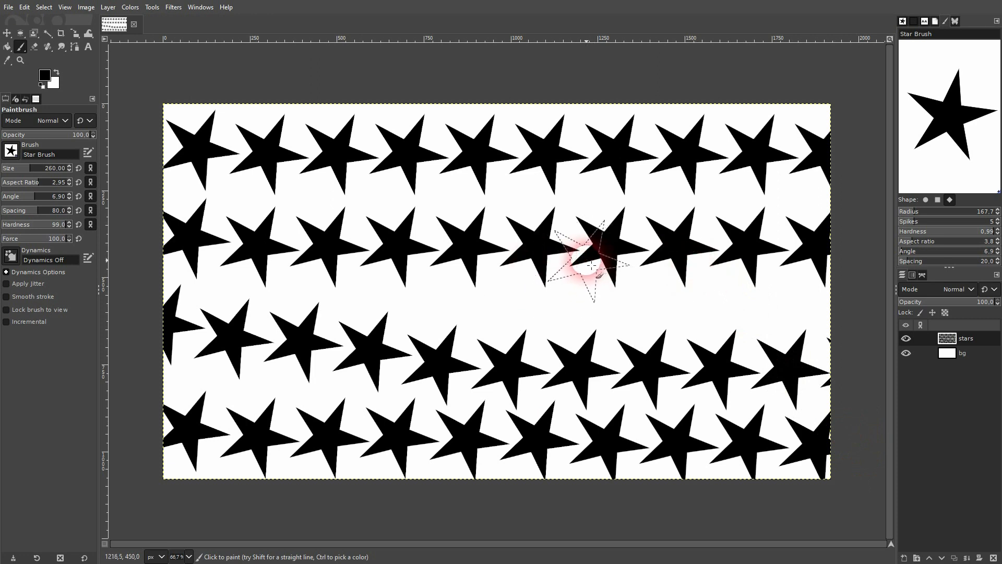
Step: Undo all four painted rows of large stars on the stars layer
key("ctrl+z")
key("ctrl+z")
key("ctrl+z")
key("ctrl+z")
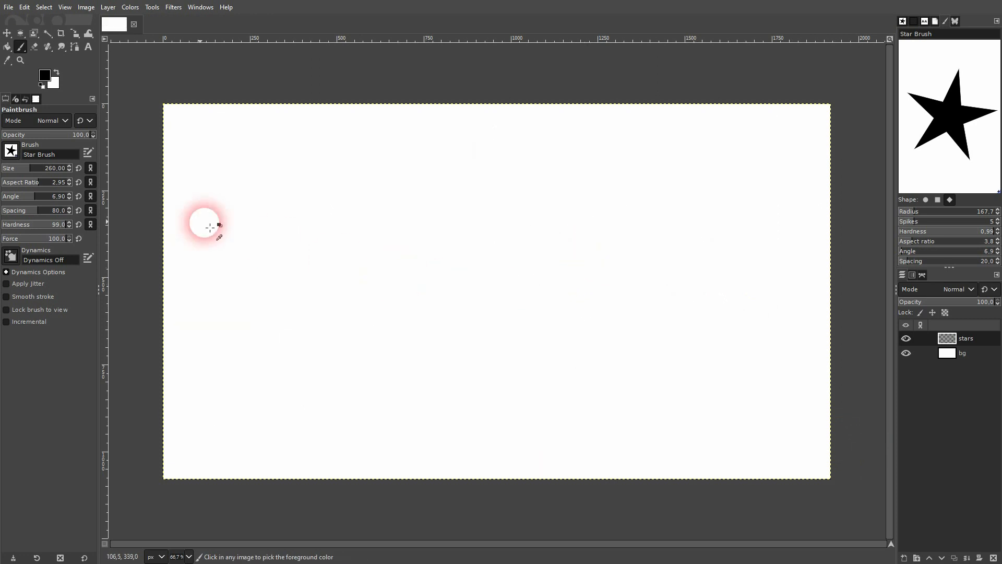
Step: Set the brush size to 114, try a short row of stars near the canvas's upper-left corner, and undo it
left_click(21, 168)
left_click_drag(191, 152, 471, 156)
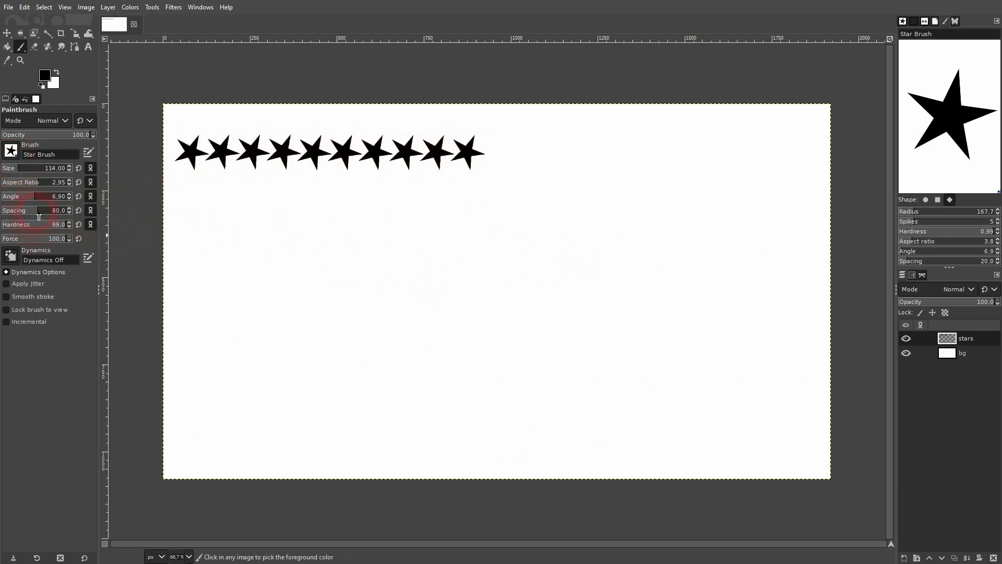
key("ctrl+z")
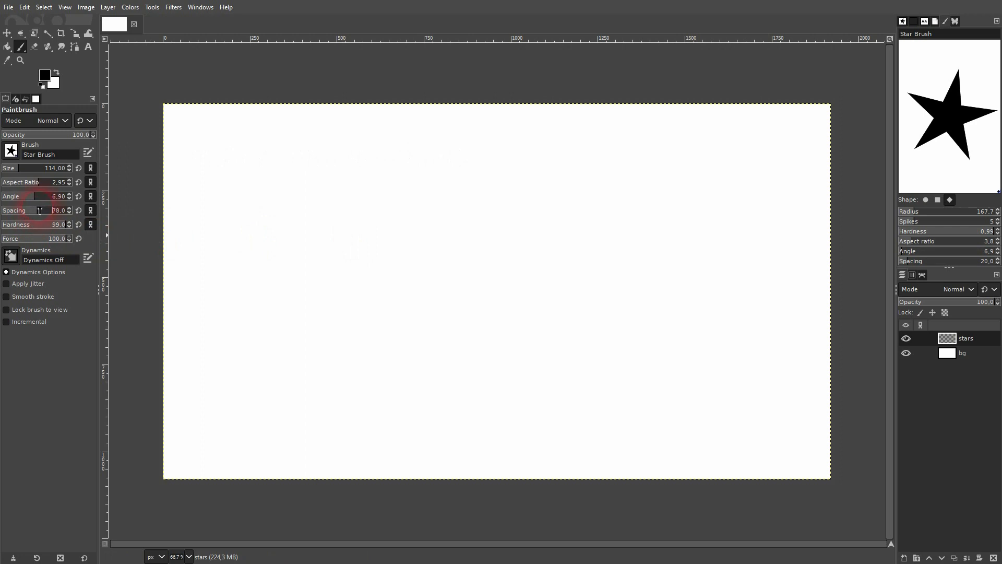
Step: Set the brush spacing to 78 and paint six wavy rows of small black stars covering the canvas
mouse_move(190, 133)
left_mouse_down()
mouse_move(303, 175)
mouse_move(448, 174)
mouse_move(650, 128)
mouse_move(756, 133)
mouse_move(848, 172)
left_mouse_up()
mouse_move(174, 186)
left_mouse_down()
mouse_move(316, 217)
mouse_move(848, 201)
left_mouse_up()
mouse_move(179, 232)
left_mouse_down()
mouse_move(267, 268)
mouse_move(545, 299)
mouse_move(709, 234)
mouse_move(866, 290)
left_mouse_up()
mouse_move(167, 292)
left_mouse_down()
mouse_move(217, 324)
mouse_move(643, 329)
mouse_move(850, 391)
left_mouse_up()
left_click(372, 386)
mouse_move(168, 371)
left_mouse_down()
mouse_move(446, 466)
mouse_move(751, 423)
mouse_move(845, 476)
left_mouse_up()
mouse_move(261, 107)
left_mouse_down()
mouse_move(360, 130)
mouse_move(589, 85)
mouse_move(633, 80)
left_mouse_up()
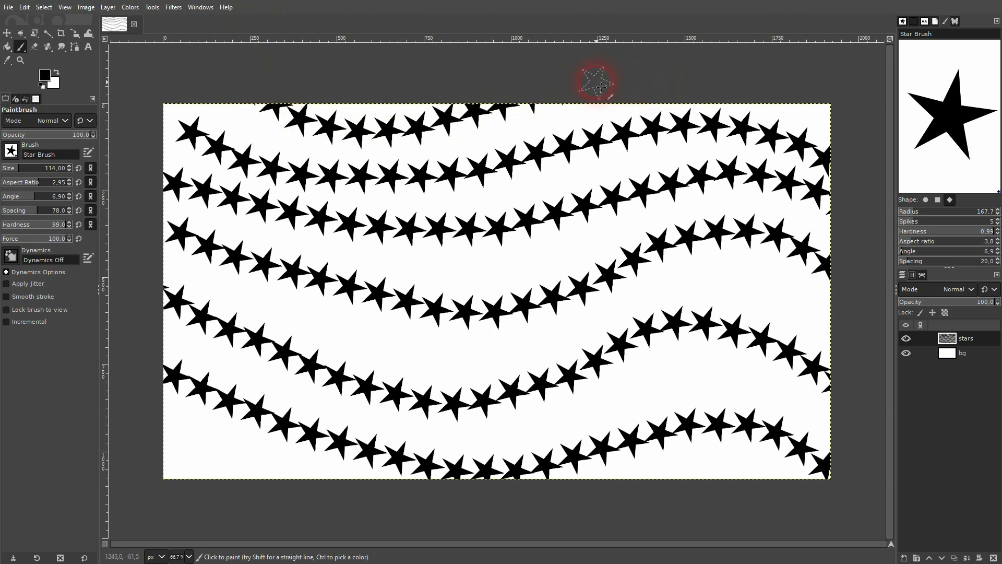
Step: Convert the stars layer's alpha channel into a selection around all the painted stars
left_click(65, 47)
left_click(7, 33)
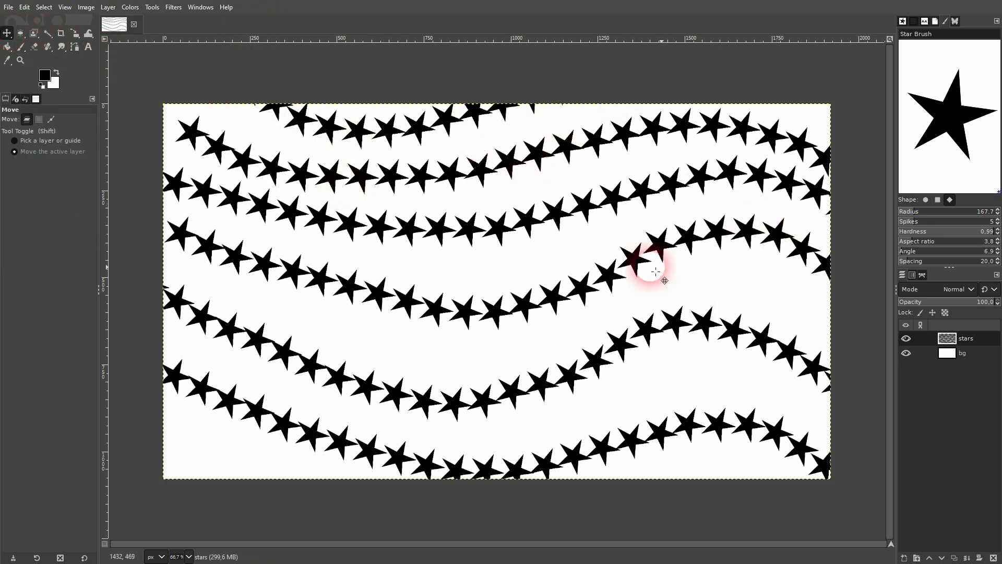
right_click(951, 340)
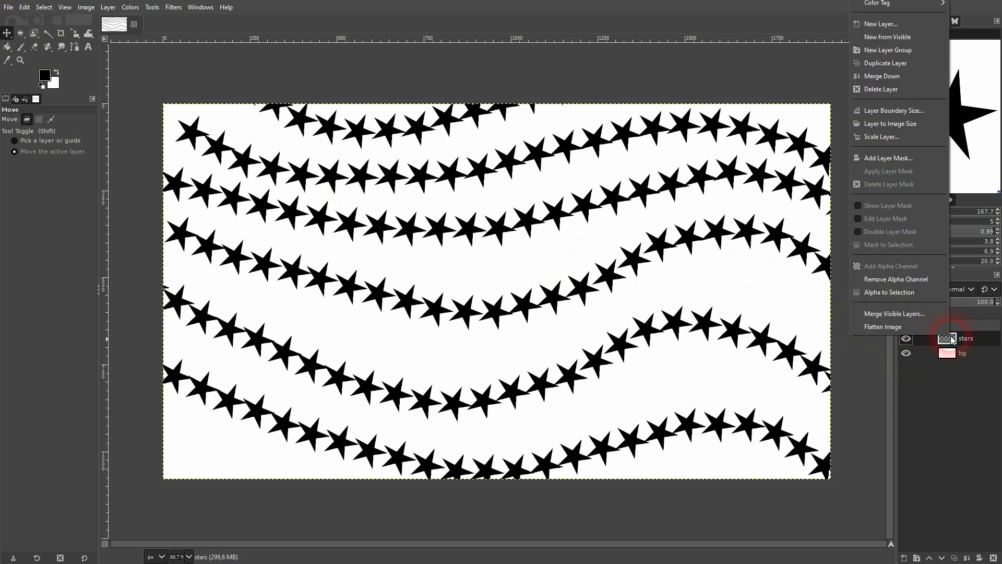
left_click(908, 290)
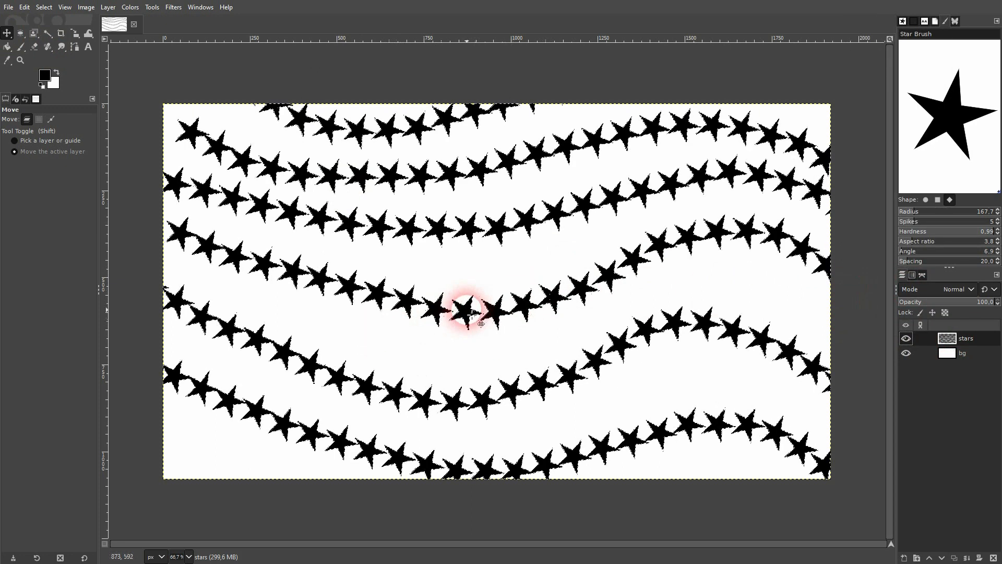
Step: Set the foreground color to red and fill the selected stars with it
left_click(9, 48)
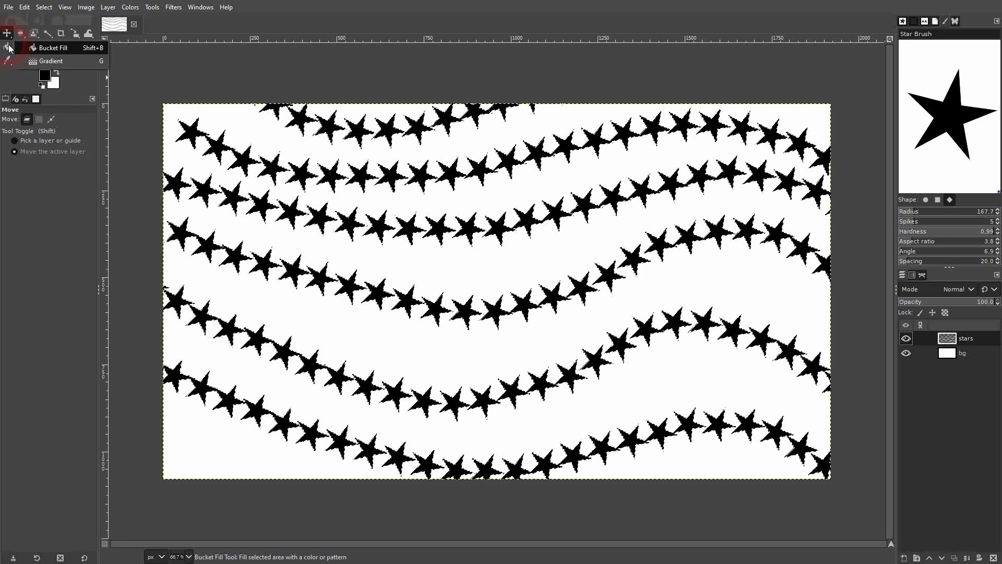
left_click(45, 50)
left_click(45, 75)
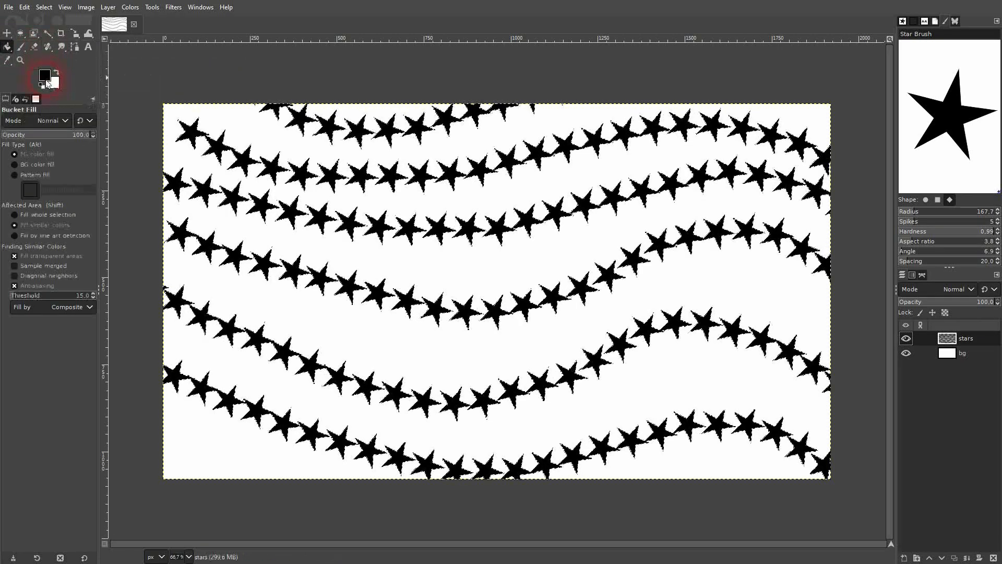
left_click(197, 95)
left_click(256, 239)
left_click(308, 215)
left_click(24, 7)
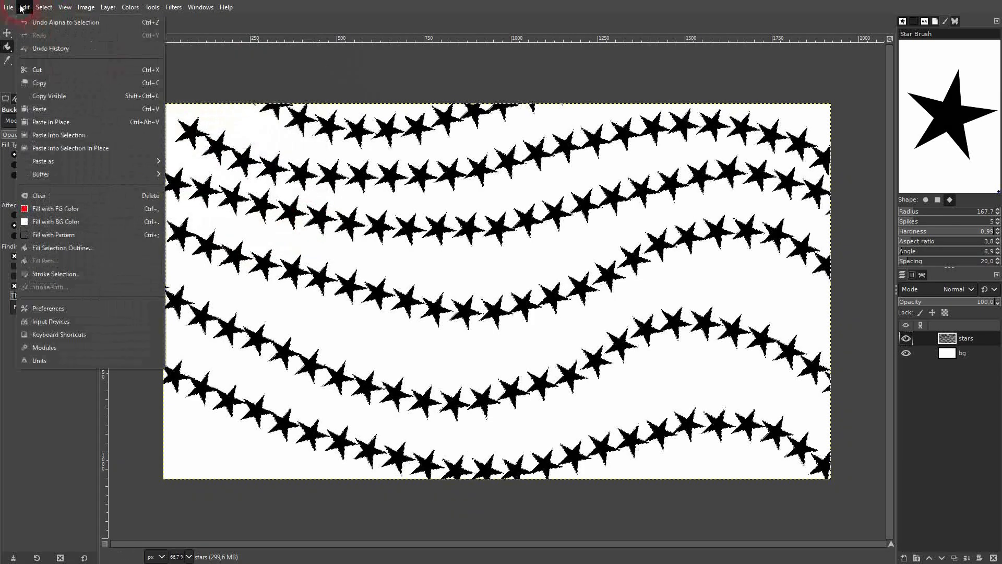
left_click(57, 208)
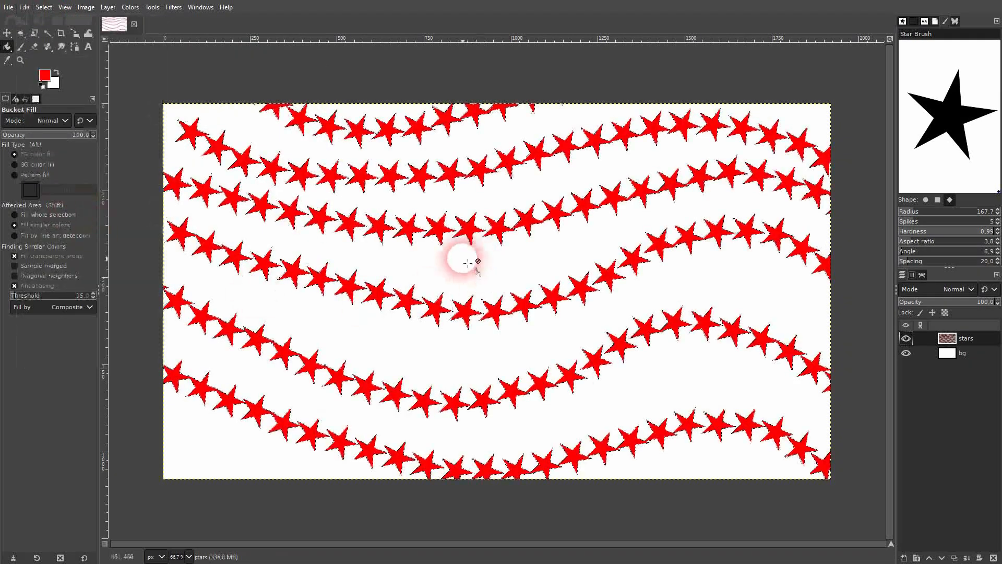
Step: Draw a radial Full saturation gradient over the selected stars from the canvas's left edge to its right edge, ending at about X 1920, Y 537
left_click(7, 47)
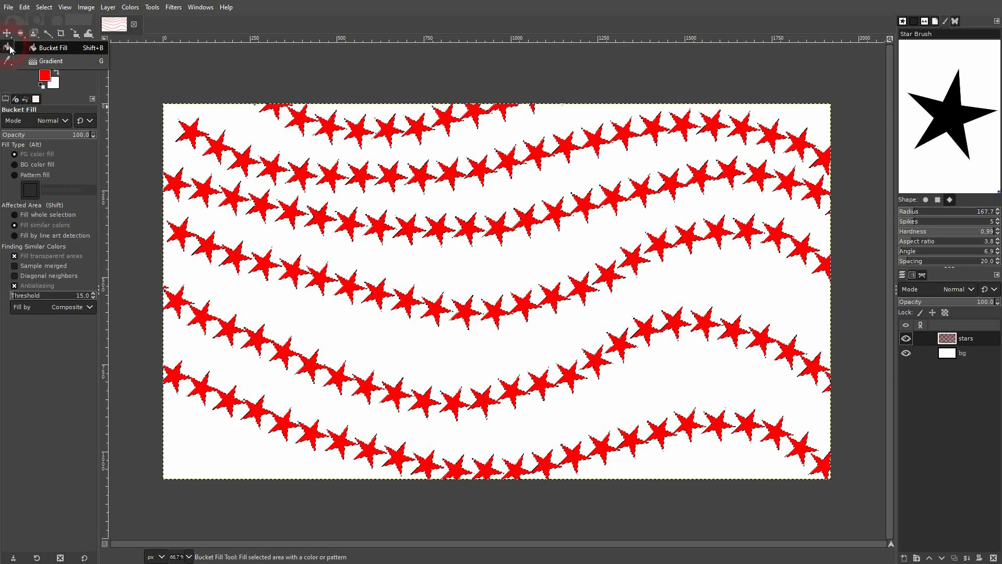
left_click(32, 63)
left_click(10, 151)
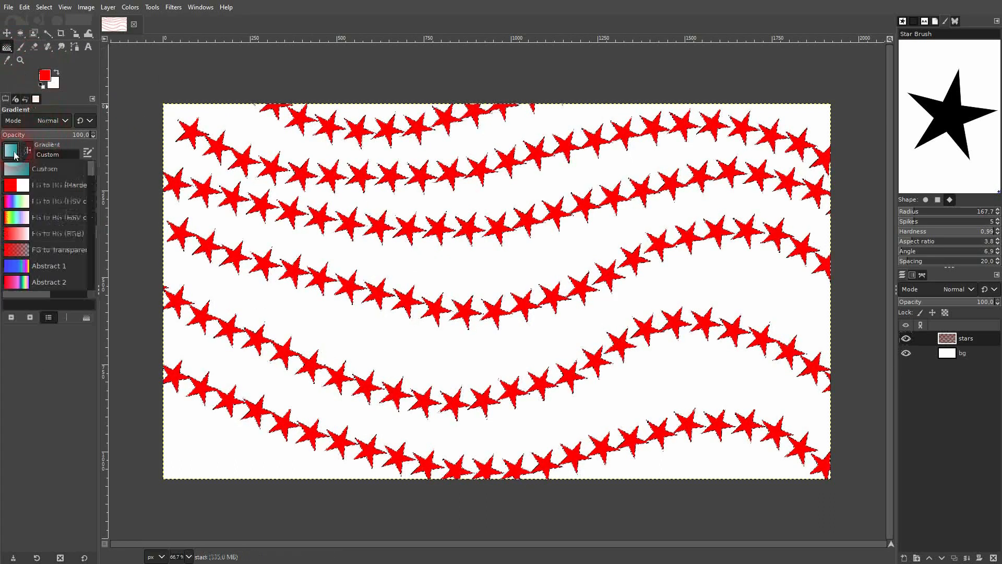
left_click_drag(90, 172, 90, 233)
left_click(16, 252)
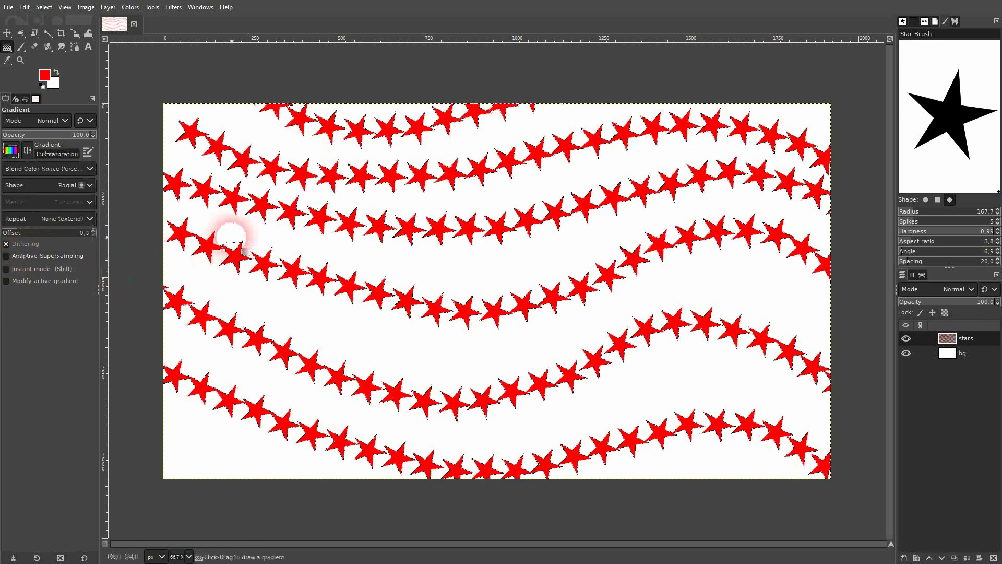
left_click_drag(162, 229, 835, 294)
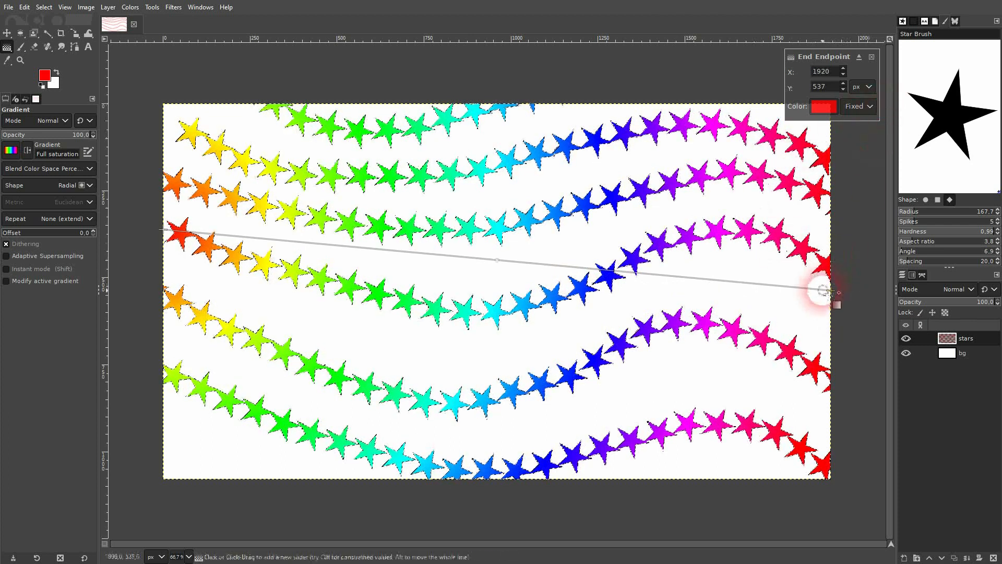
Step: Adjust the gradient line to start at about X -16, Y 480 and end at about X 1995, Y 537, and apply it
left_click_drag(831, 290, 599, 110)
left_click_drag(165, 229, 304, 394)
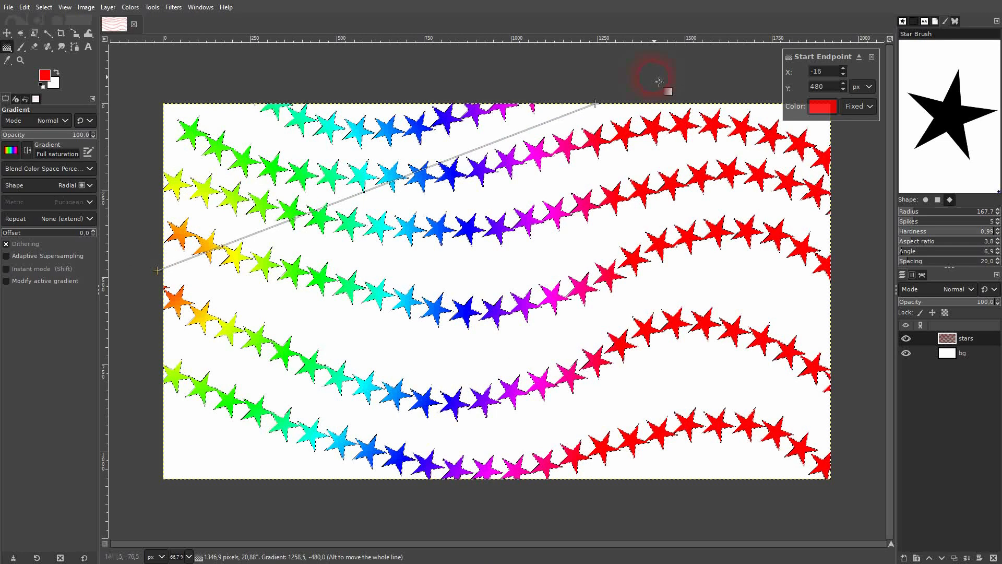
left_click_drag(609, 101, 864, 309)
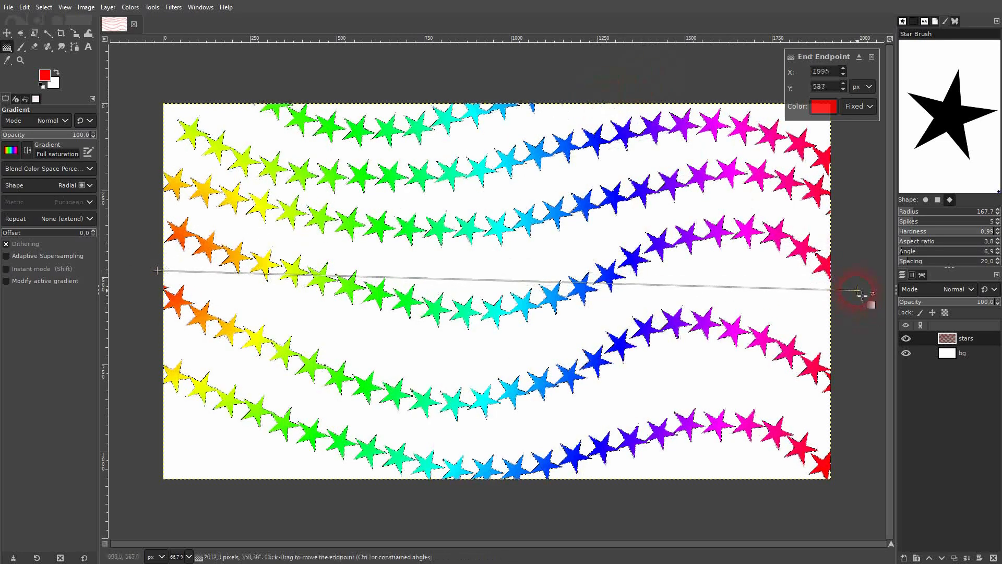
left_click(9, 31)
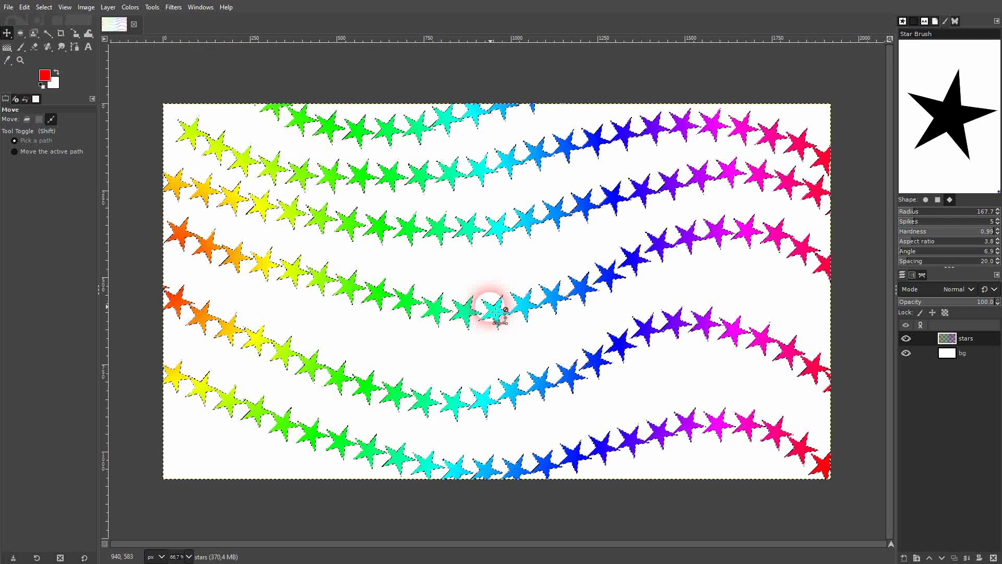